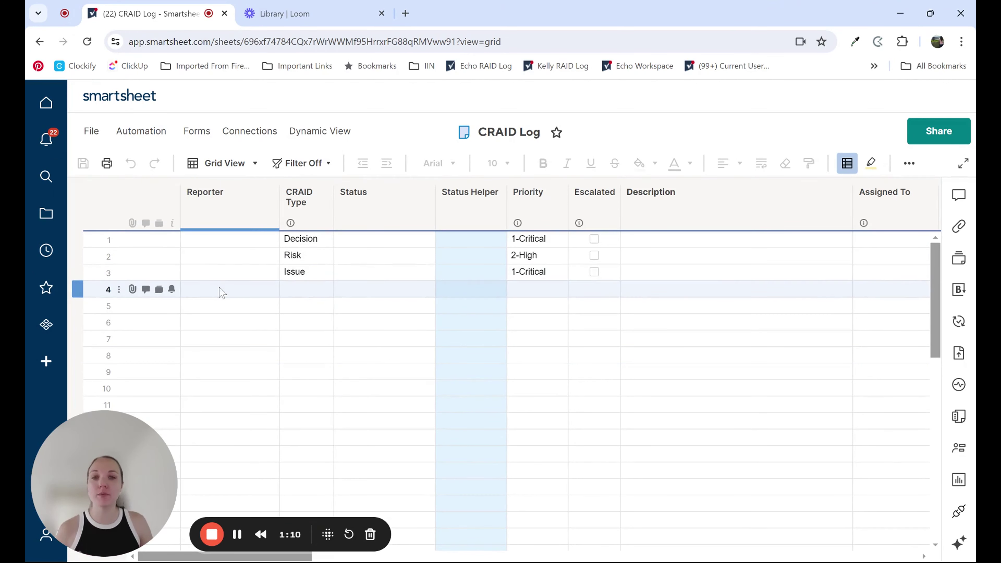
Inspect the Reporter, CRAID Type and Status columns, previewing row 1's status choices
{"action": "left_click", "coordinate": [210, 228]}
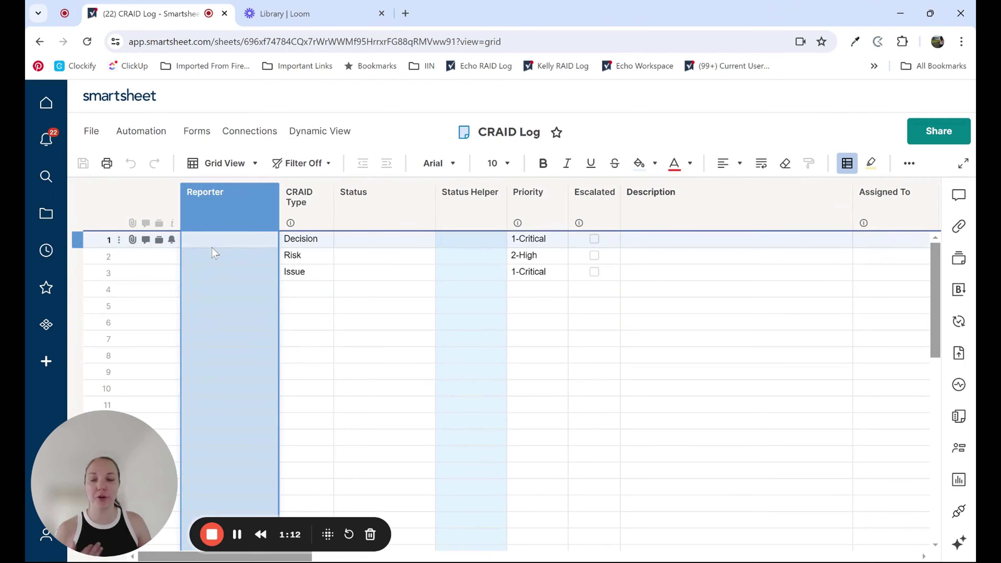
{"action": "left_click", "coordinate": [318, 220]}
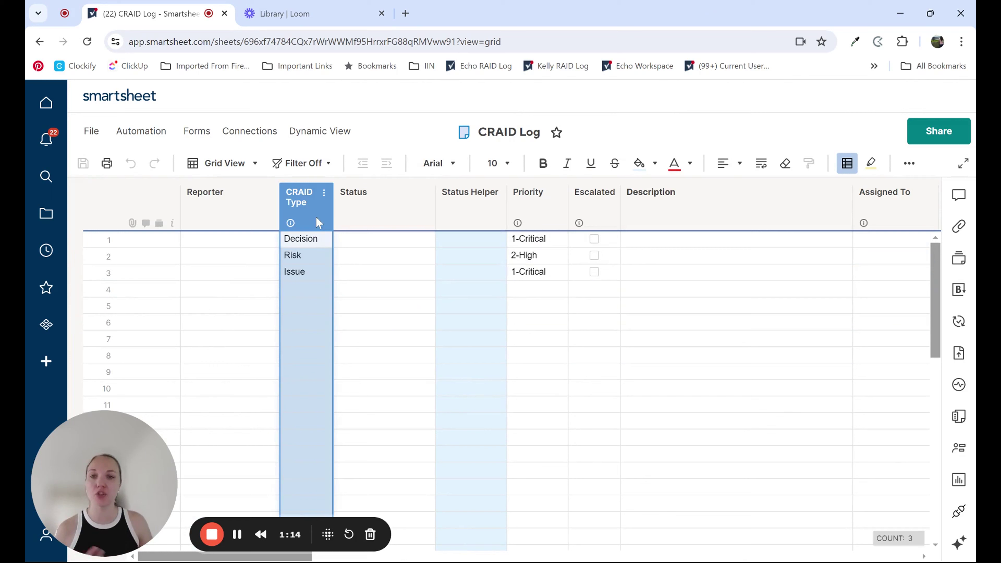
{"action": "left_click", "coordinate": [318, 239]}
{"action": "key", "text": "Down"}
{"action": "key", "text": "Down"}
{"action": "left_click", "coordinate": [375, 238]}
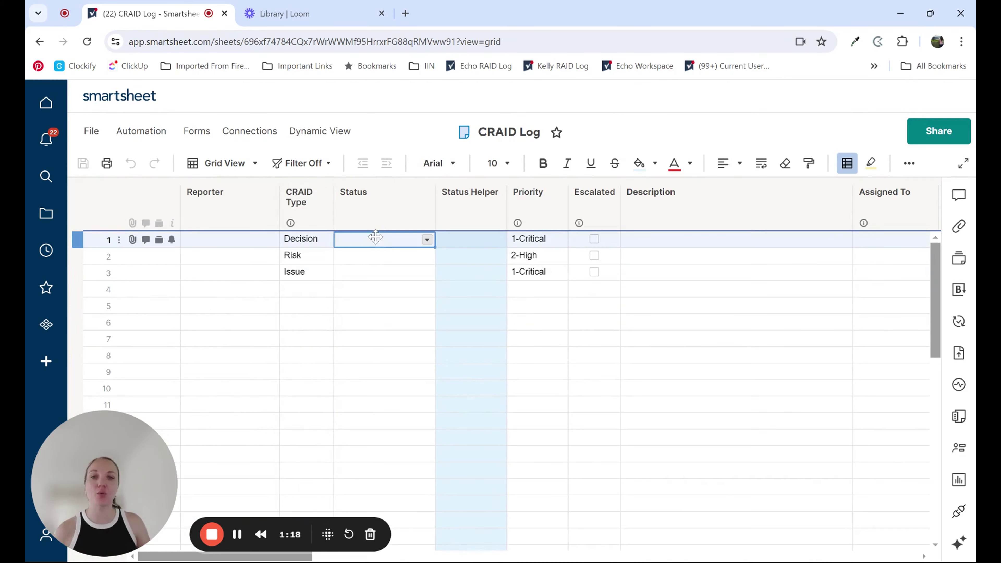
{"action": "left_click", "coordinate": [426, 240]}
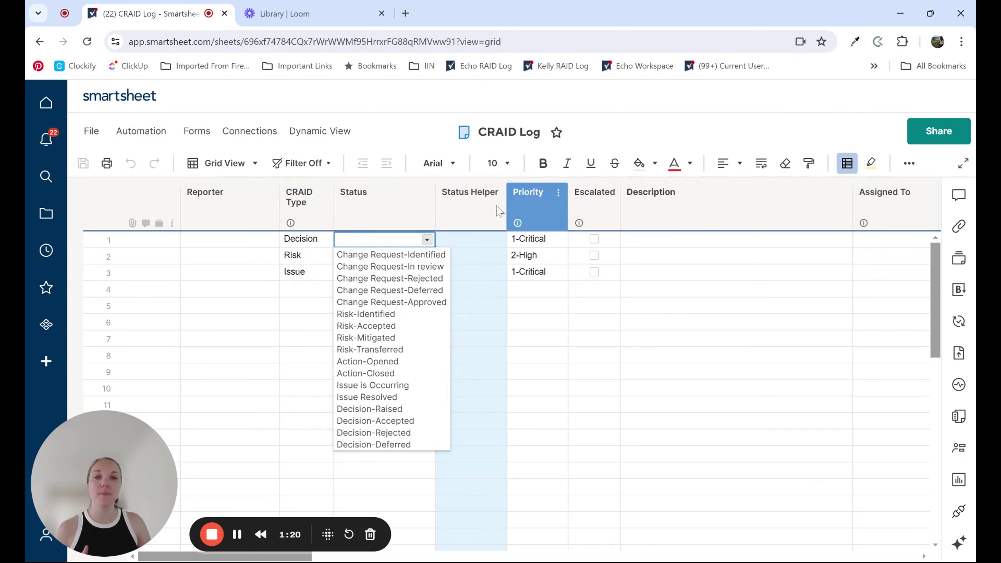
{"action": "left_click", "coordinate": [471, 209]}
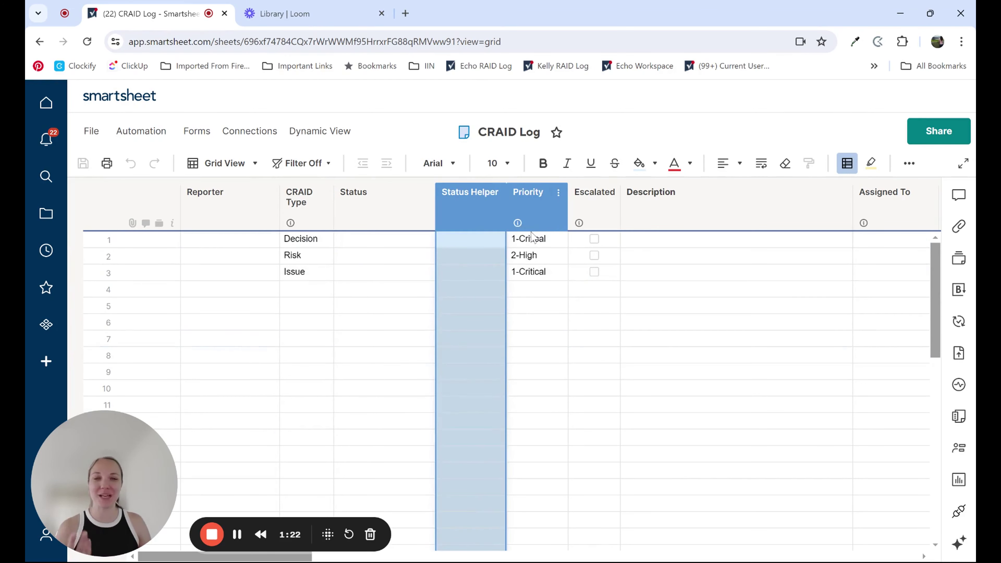
{"action": "left_click", "coordinate": [688, 239]}
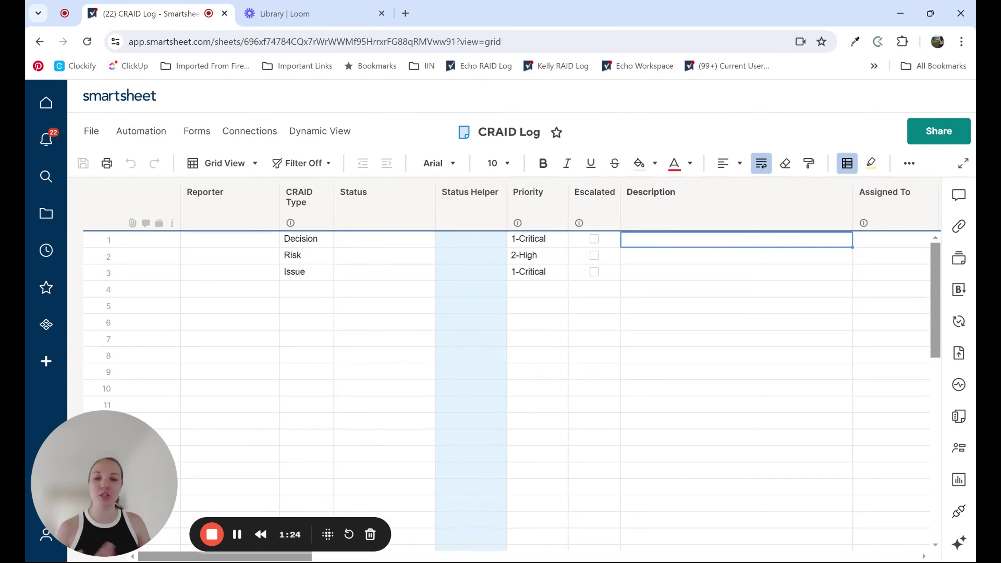
Scroll the grid, then show the list of status values for row 1's Status cell
{"action": "mouse_move", "coordinate": [296, 558]}
{"action": "left_mouse_down"}
{"action": "mouse_move", "coordinate": [488, 559]}
{"action": "mouse_move", "coordinate": [306, 557]}
{"action": "left_mouse_up"}
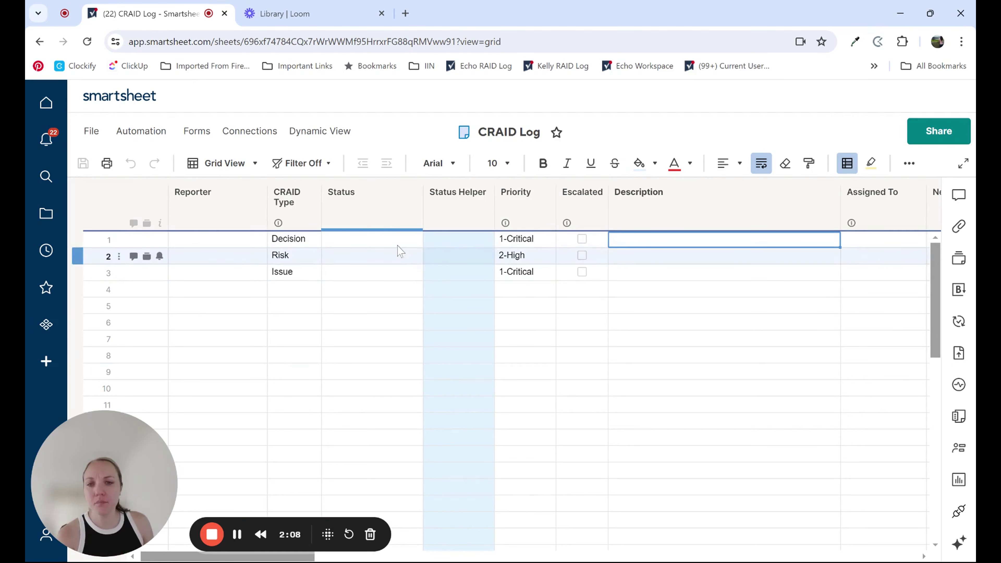
{"action": "left_click", "coordinate": [370, 220]}
{"action": "left_click", "coordinate": [412, 239]}
{"action": "left_click", "coordinate": [415, 240]}
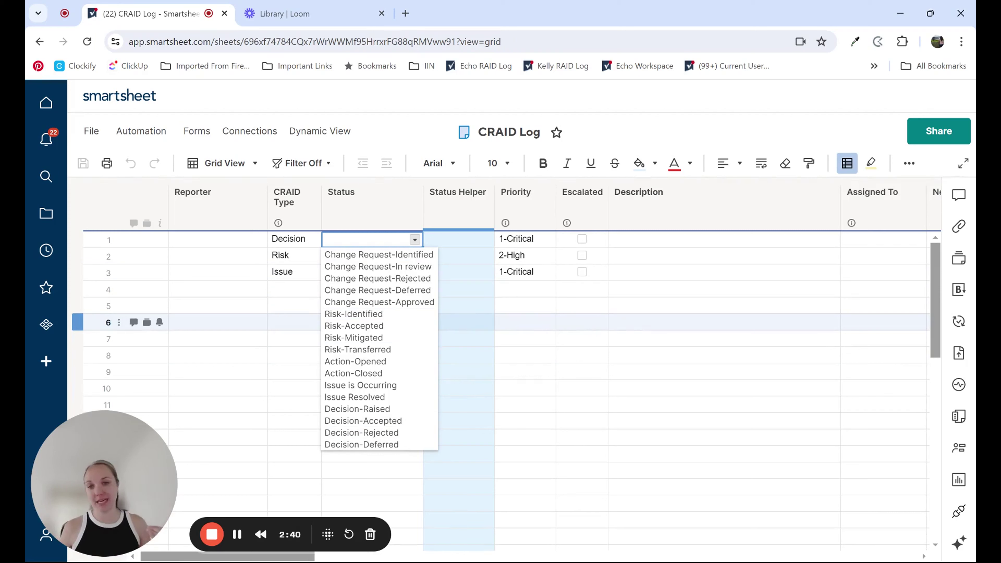
Set row 1's Status to Decision-Raised, correcting an initial Risk-Identified pick
{"action": "left_click", "coordinate": [452, 215]}
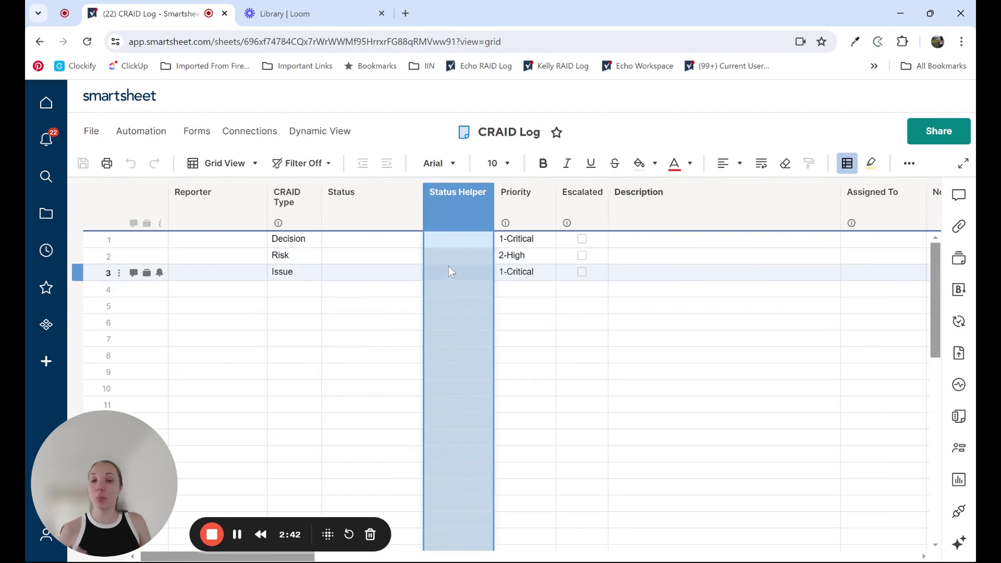
{"action": "left_click", "coordinate": [414, 256]}
{"action": "left_click", "coordinate": [419, 240]}
{"action": "left_click", "coordinate": [414, 240]}
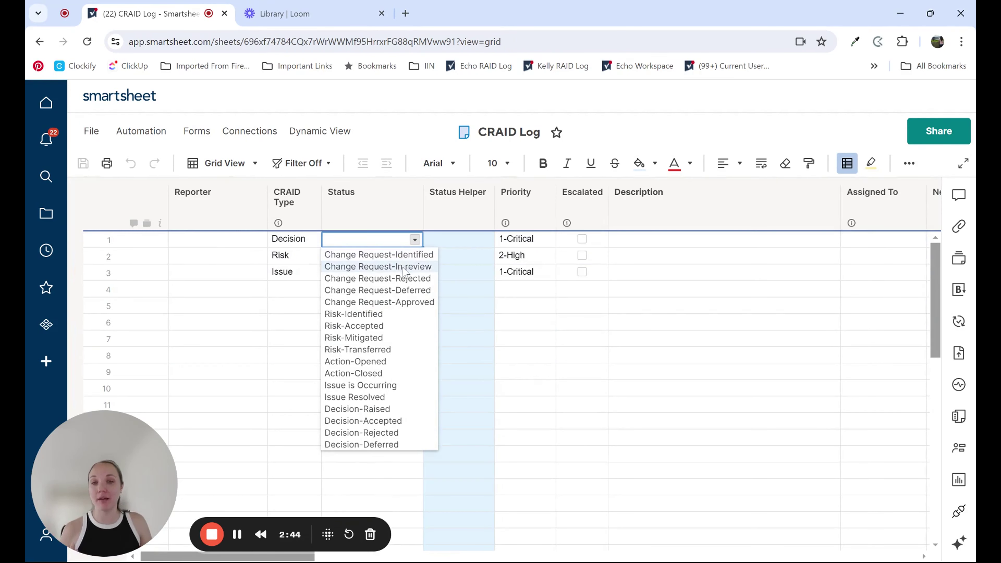
{"action": "left_click", "coordinate": [355, 314]}
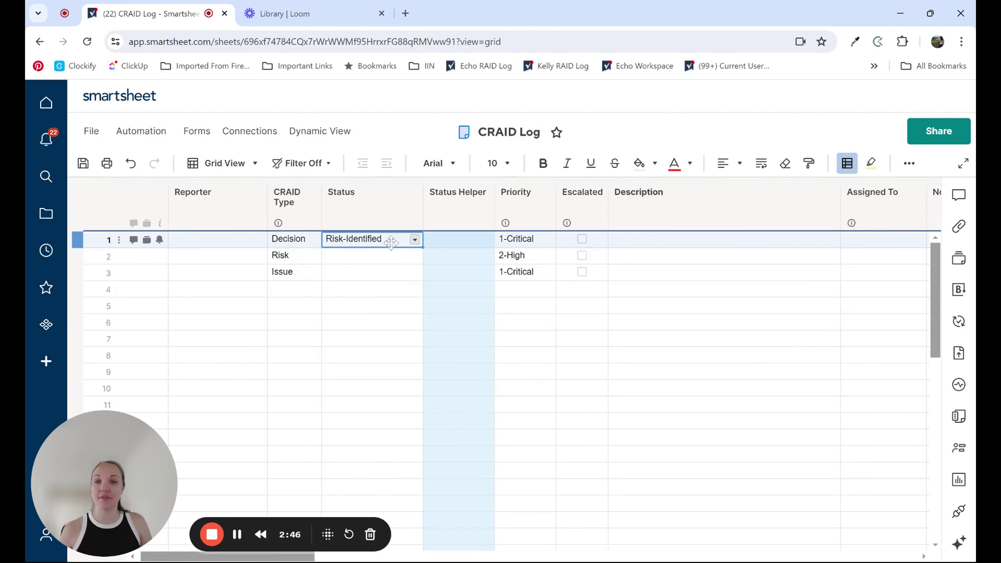
{"action": "left_click", "coordinate": [412, 256]}
{"action": "left_click", "coordinate": [414, 239]}
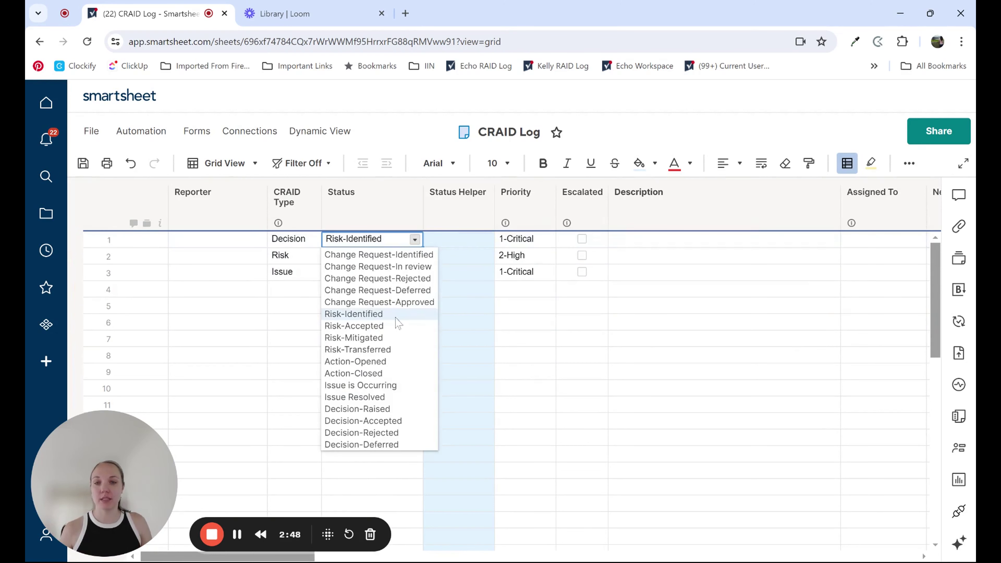
{"action": "left_click", "coordinate": [389, 409]}
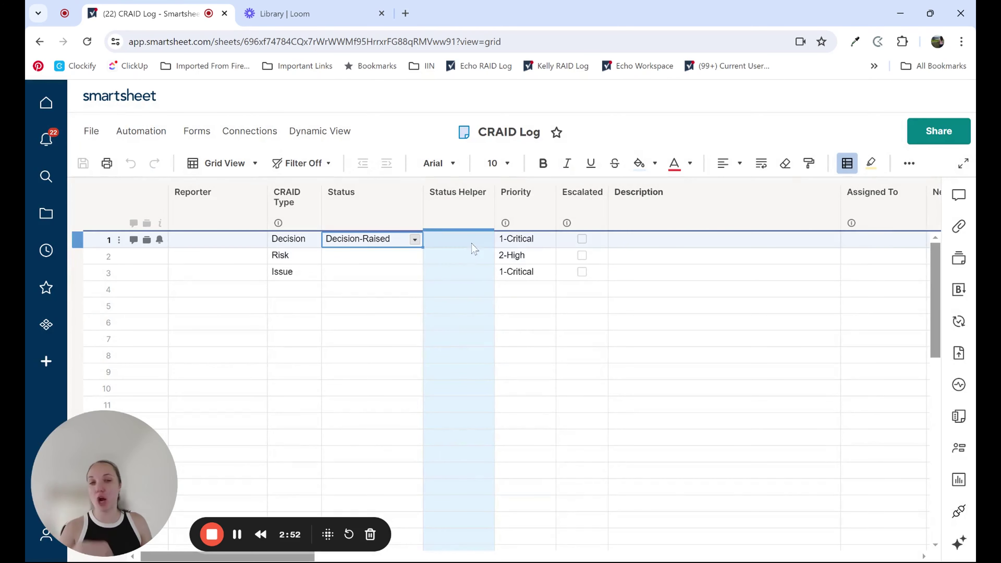
Enter 'Open' in row 1's Status Helper cell
{"action": "left_click", "coordinate": [465, 244]}
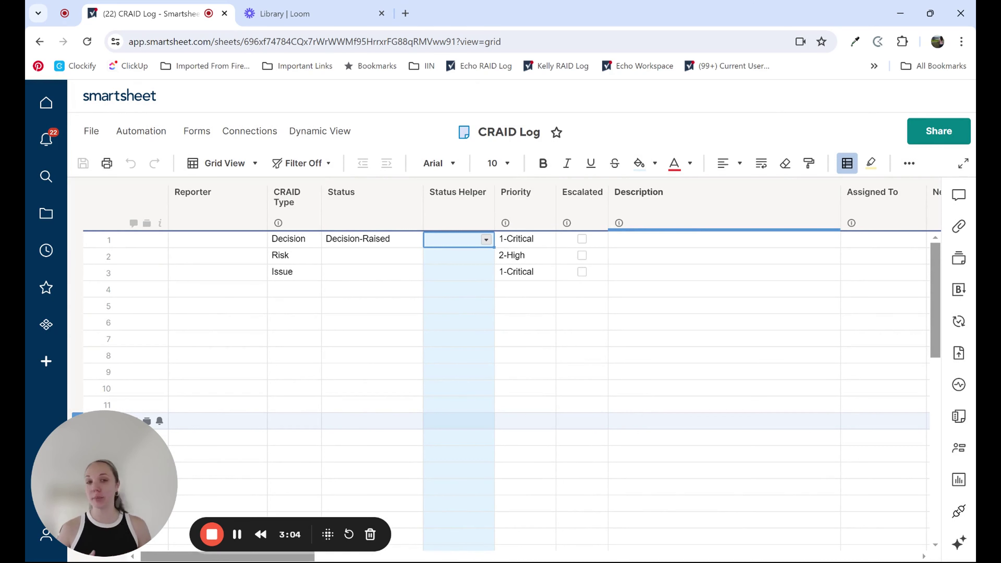
{"action": "type", "text": "Open"}
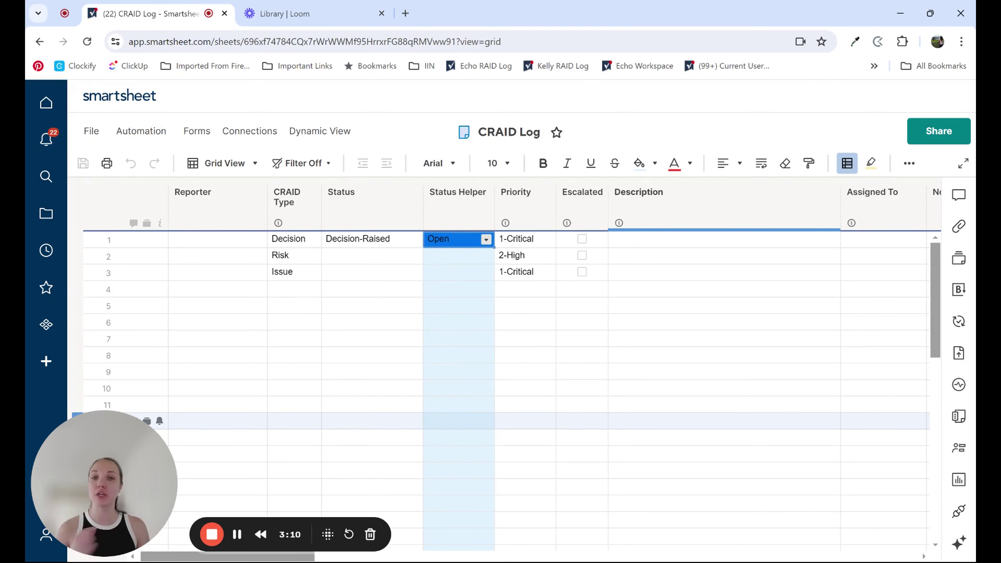
{"action": "key", "text": "Right"}
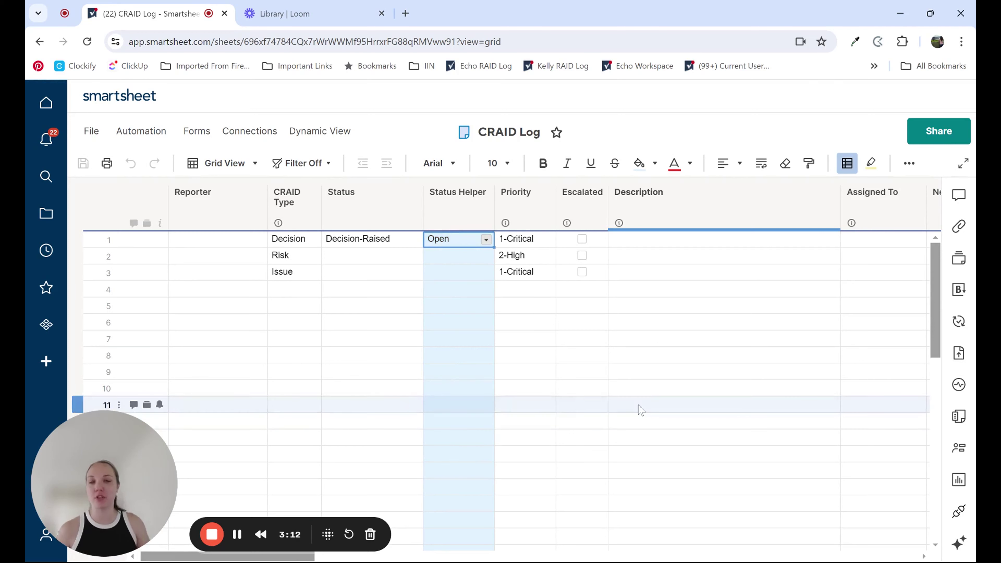
{"action": "left_click", "coordinate": [699, 246]}
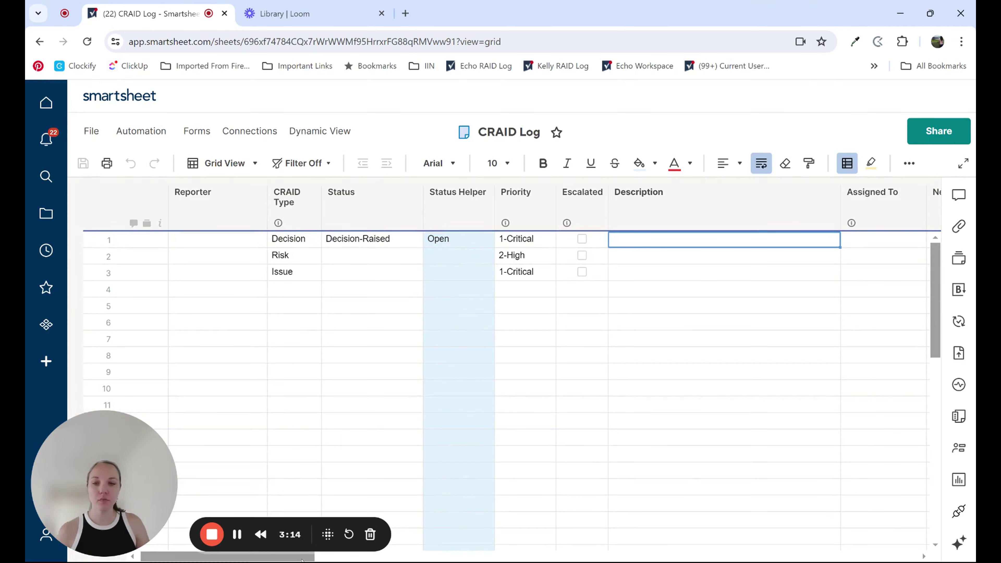
Scroll right to the Date Risk Becomes Issue, Impact Rating, Probability Rating and RPN Score columns
{"action": "left_click_drag", "start_coordinate": [302, 559], "coordinate": [580, 559]}
{"action": "left_click", "coordinate": [323, 214]}
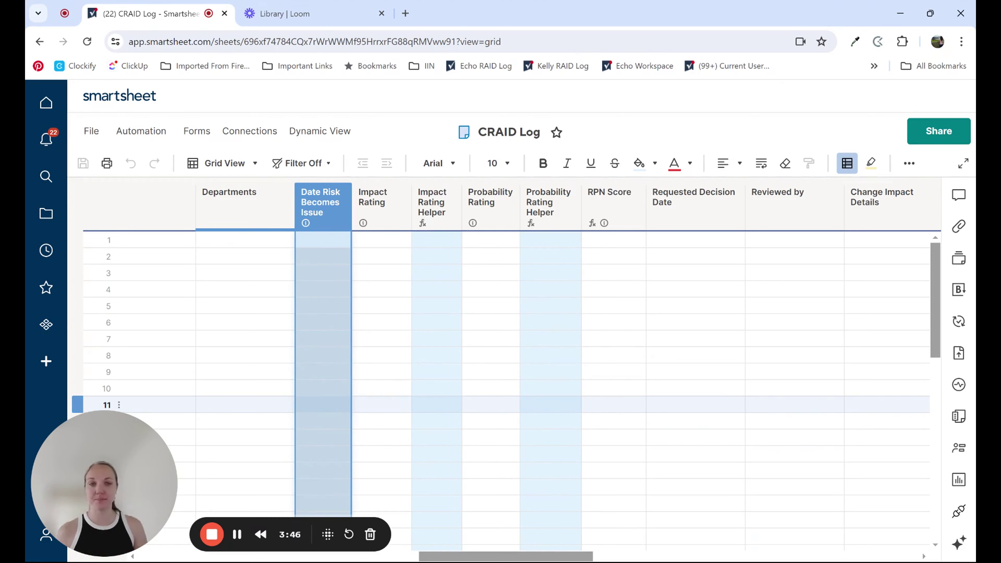
{"action": "left_click", "coordinate": [418, 239]}
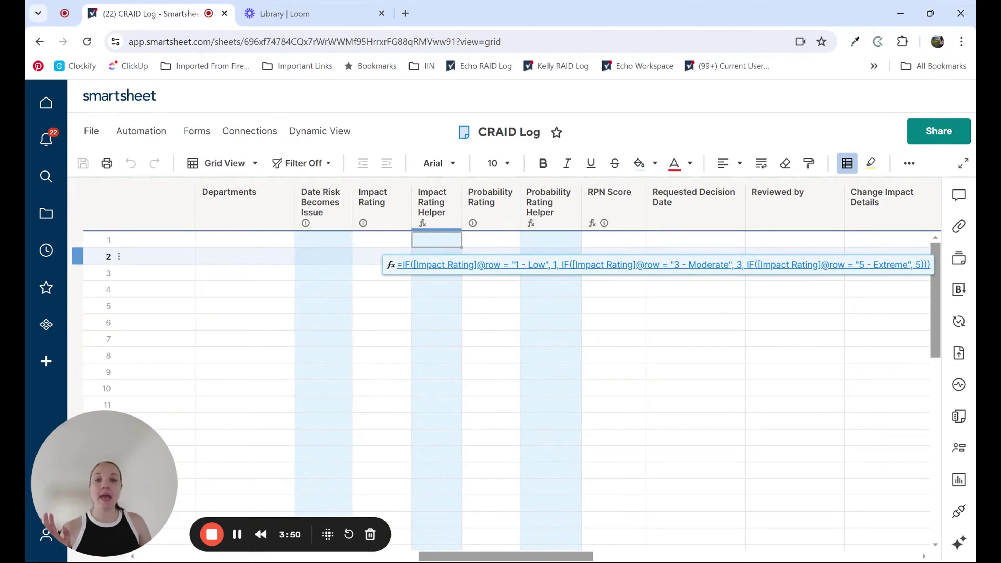
{"action": "left_click", "coordinate": [396, 241]}
{"action": "left_click", "coordinate": [403, 240]}
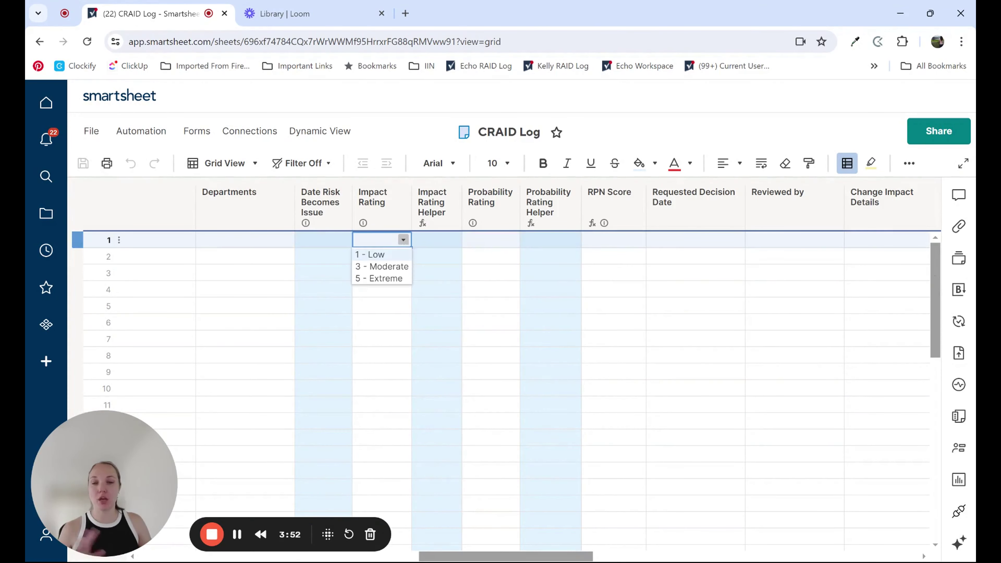
{"action": "left_click", "coordinate": [439, 242]}
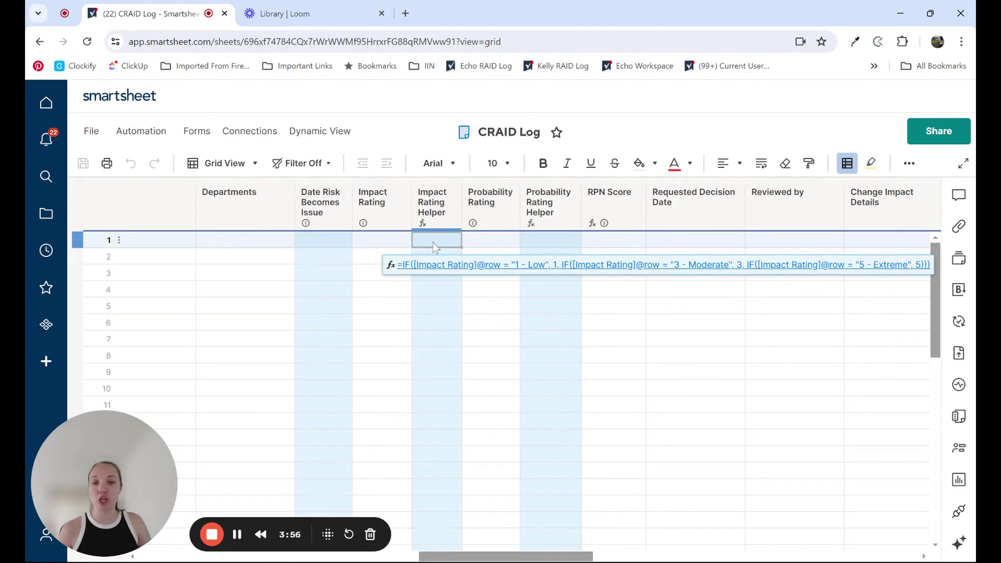
{"action": "left_click", "coordinate": [376, 241]}
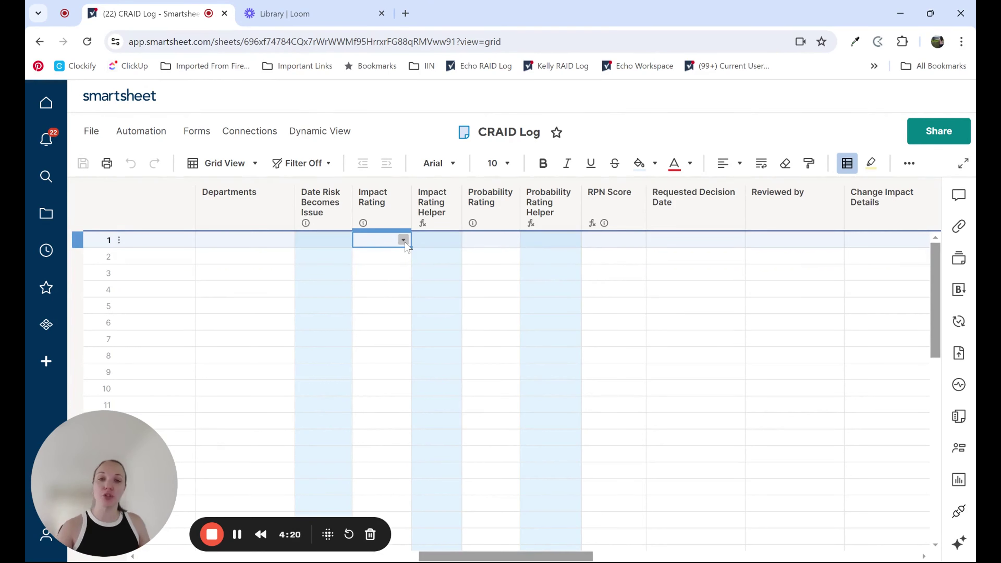
Set row 1's Impact Rating to 3 - Moderate and Probability Rating to 5 - Almost Certain
{"action": "left_click", "coordinate": [404, 241]}
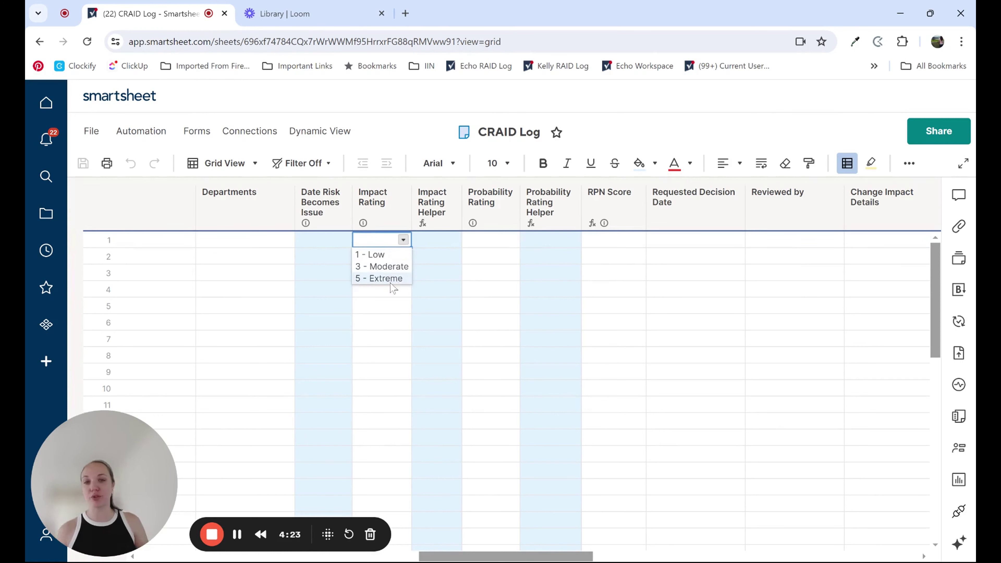
{"action": "left_click", "coordinate": [390, 267]}
{"action": "left_click", "coordinate": [508, 238]}
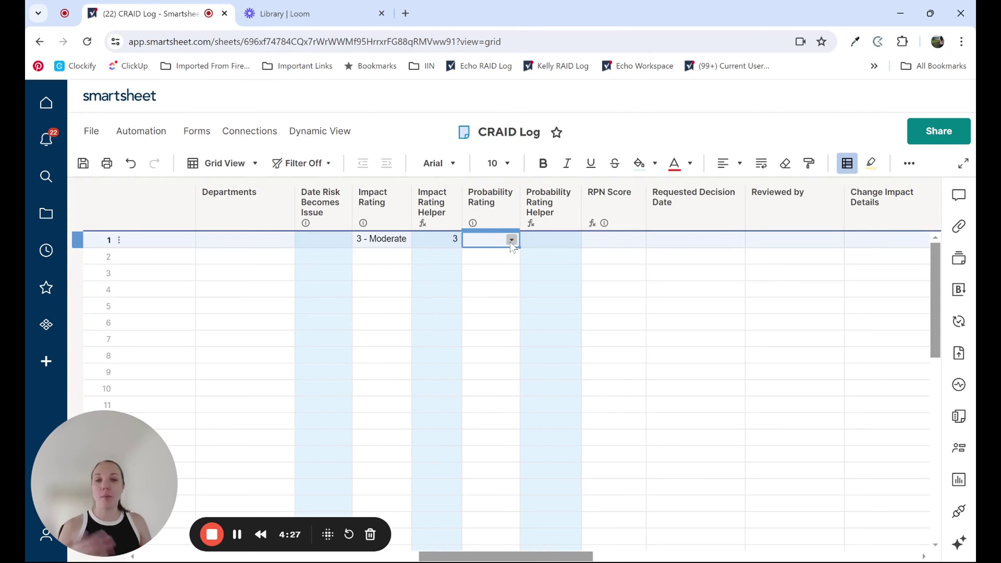
{"action": "left_click", "coordinate": [511, 239]}
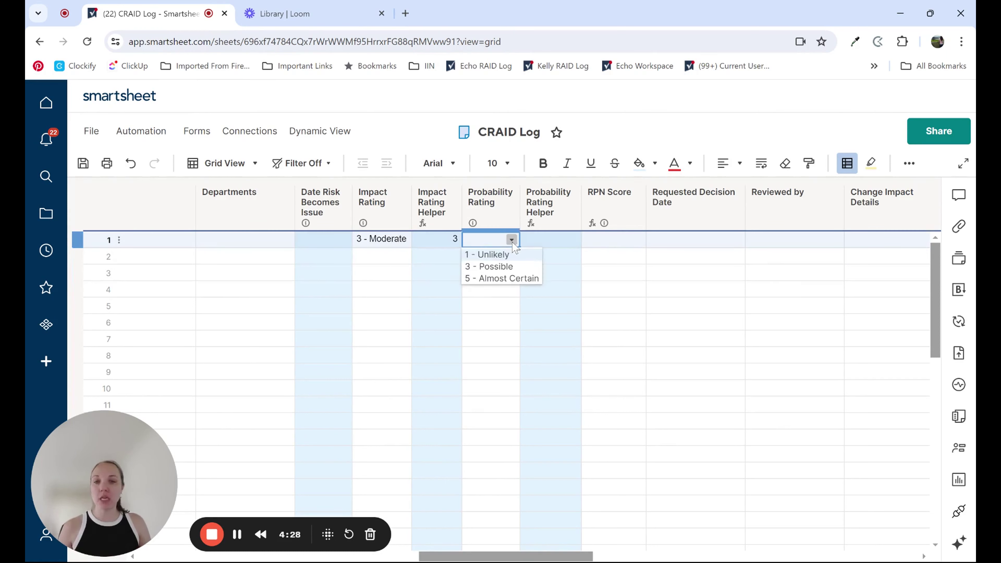
{"action": "left_click", "coordinate": [516, 279]}
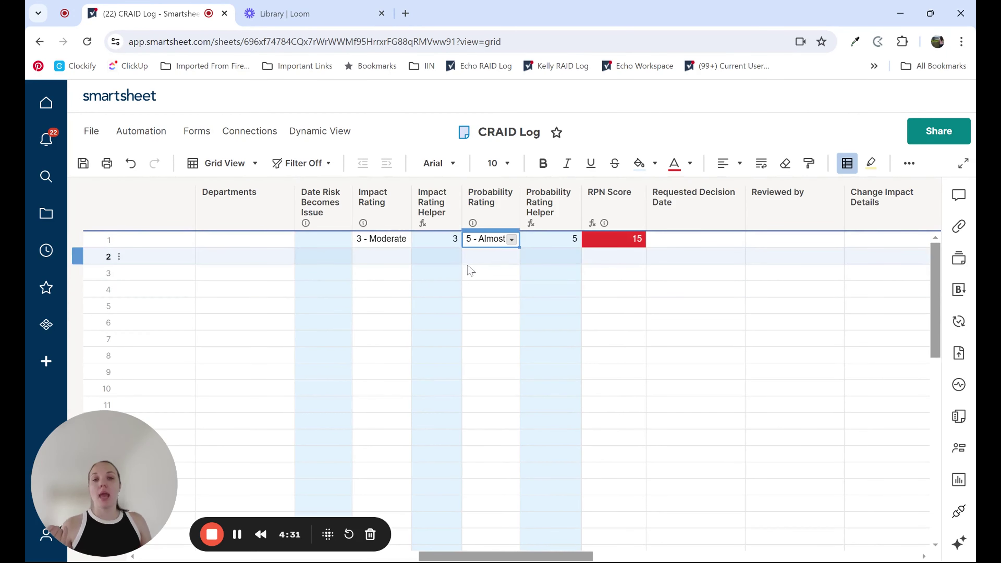
Review row 1's Impact and Probability helper formulas and the RPN Score of 15
{"action": "left_click", "coordinate": [441, 246]}
{"action": "left_click", "coordinate": [537, 240]}
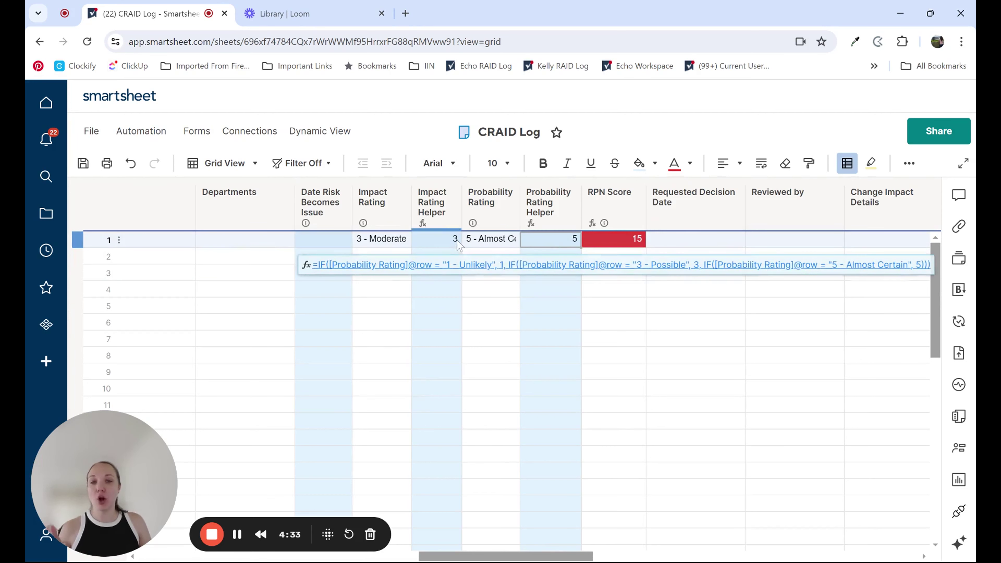
{"action": "left_click", "coordinate": [381, 241]}
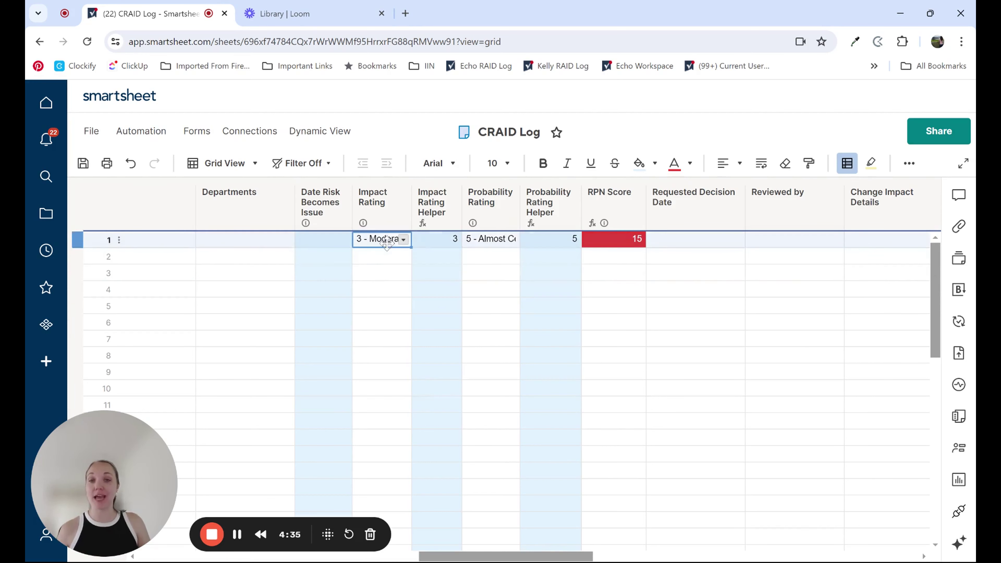
{"action": "left_click", "coordinate": [446, 245]}
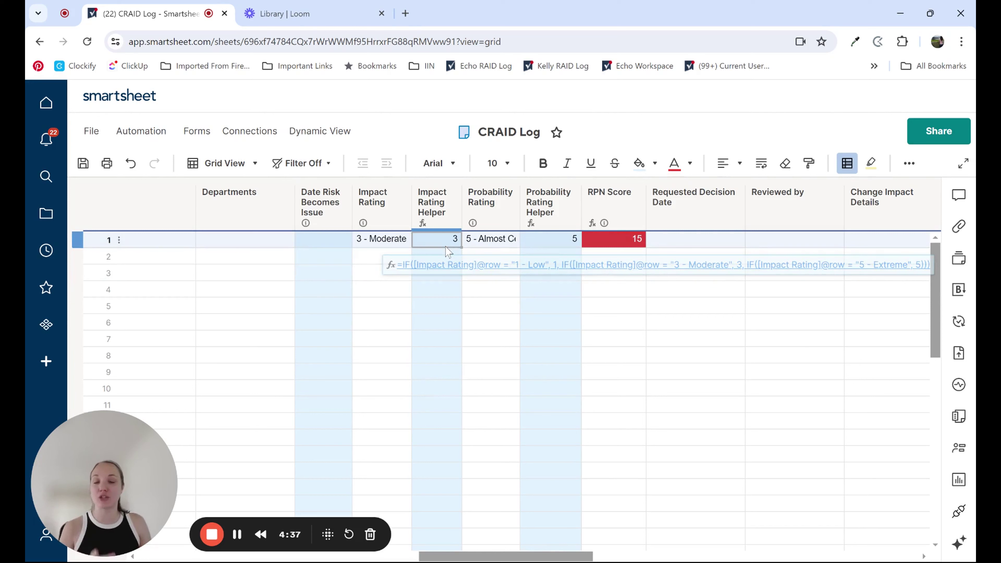
{"action": "left_click", "coordinate": [543, 242]}
{"action": "left_click", "coordinate": [624, 238]}
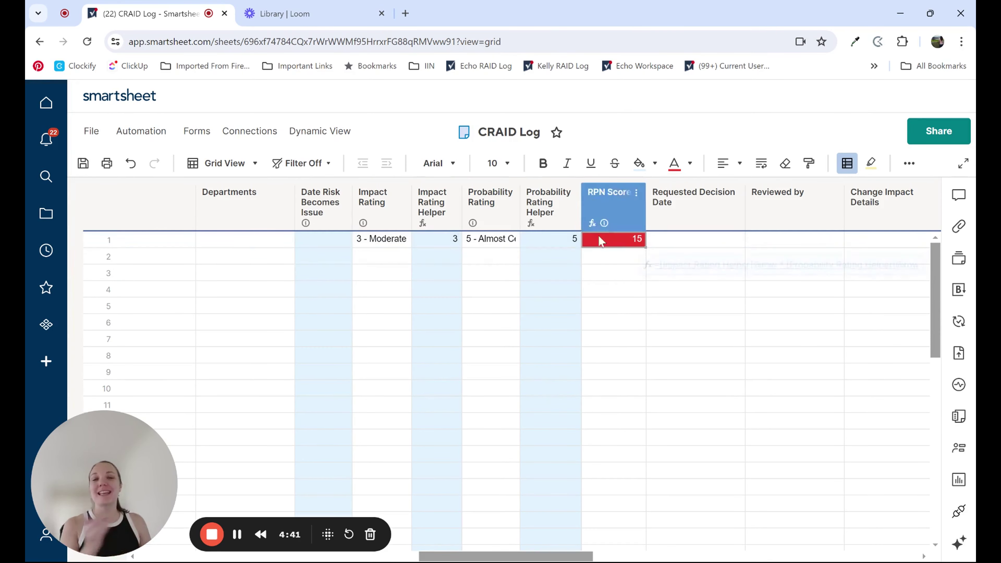
{"action": "left_click", "coordinate": [575, 260]}
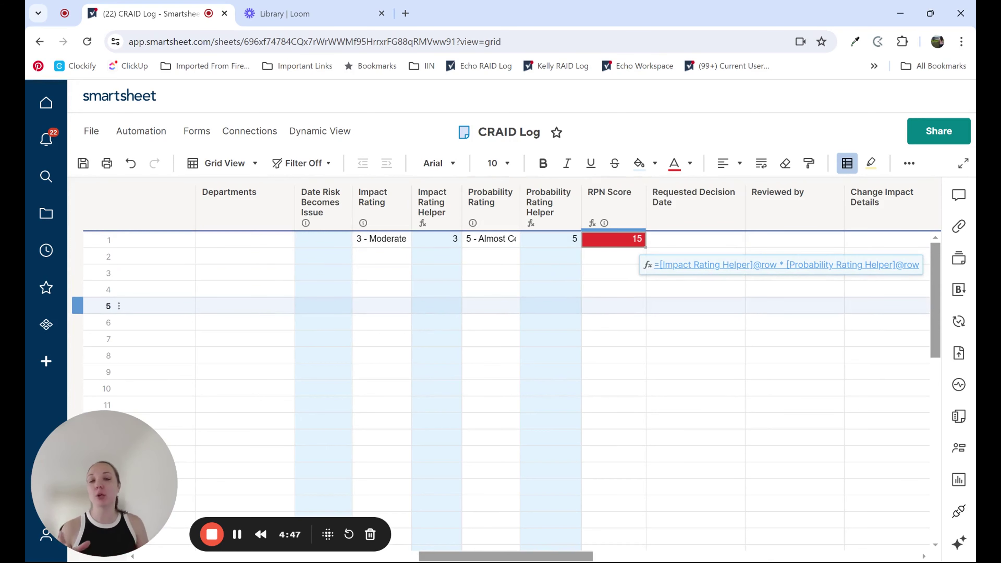
{"action": "left_click", "coordinate": [444, 242]}
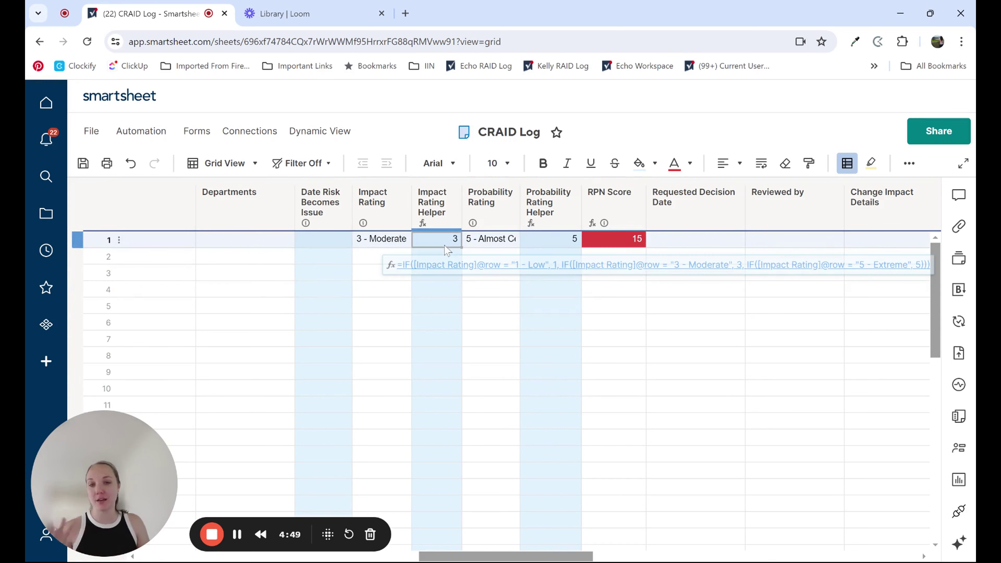
{"action": "left_click", "coordinate": [625, 242]}
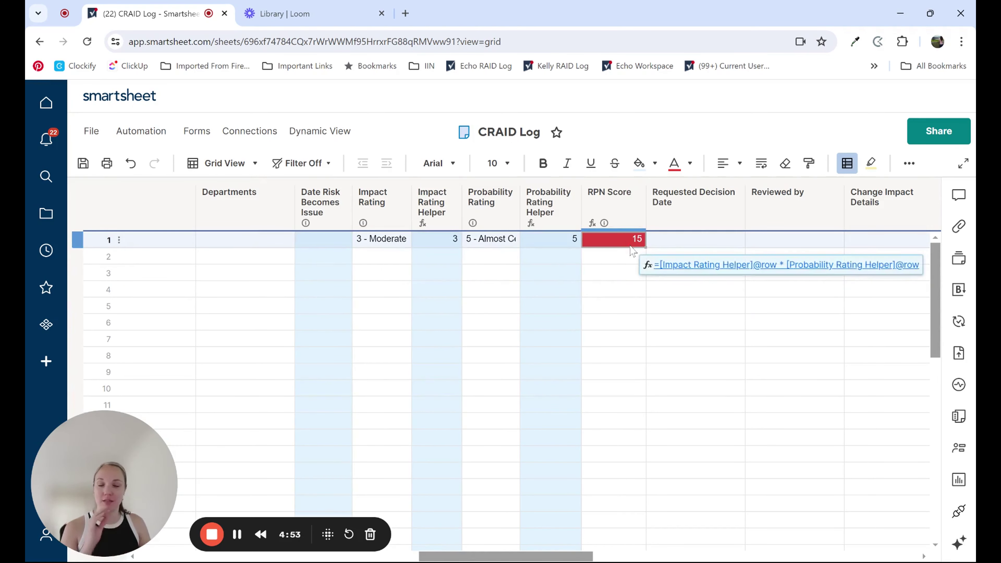
{"action": "scroll", "coordinate": [513, 355], "scroll_direction": "right", "scroll_amount": 10}
Move the grid to the Project, Project ID and Department columns
{"action": "left_click", "coordinate": [311, 320]}
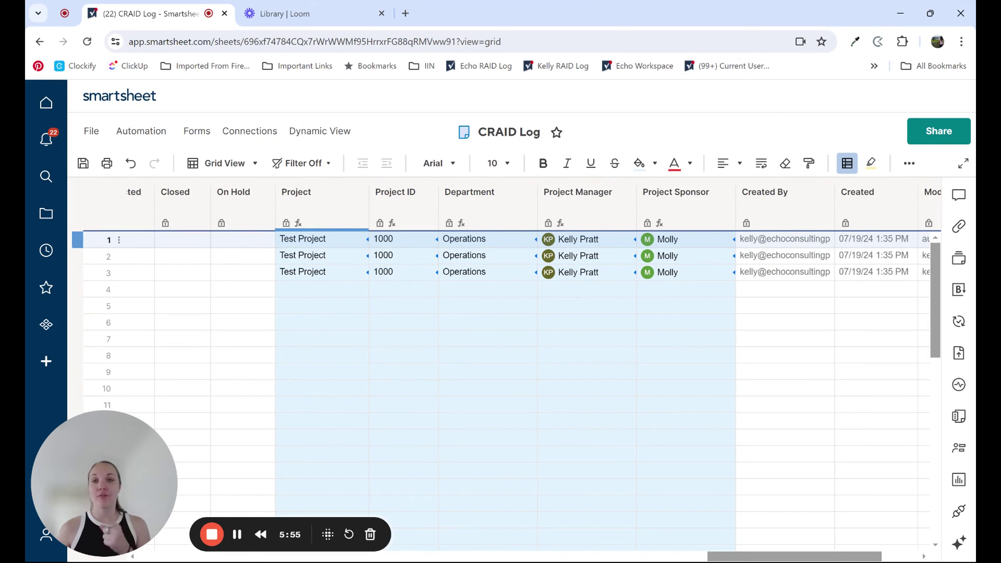
{"action": "left_click_drag", "start_coordinate": [769, 556], "coordinate": [509, 557]}
{"action": "left_click", "coordinate": [303, 203]}
{"action": "left_click", "coordinate": [431, 227]}
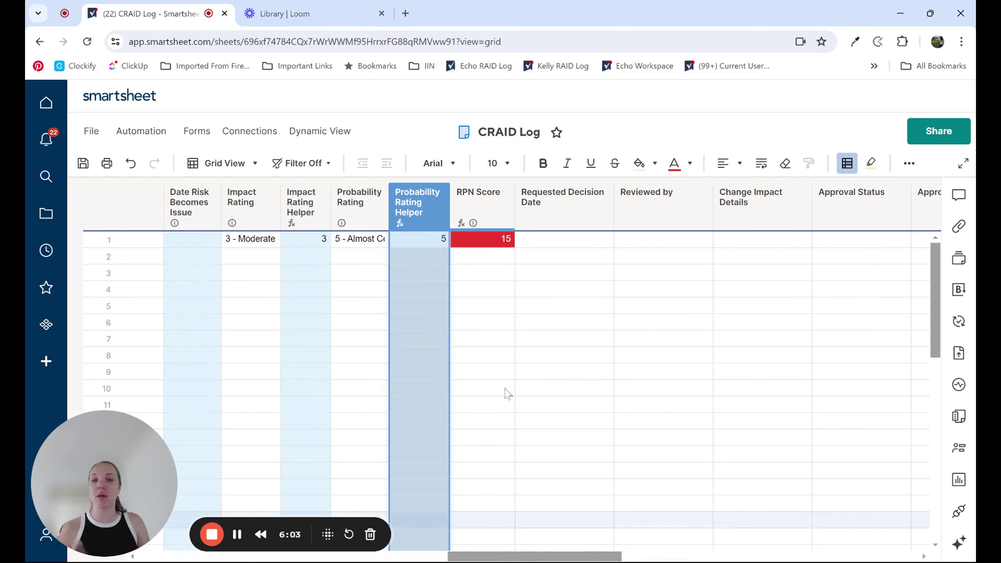
{"action": "left_click_drag", "start_coordinate": [495, 557], "coordinate": [751, 557]}
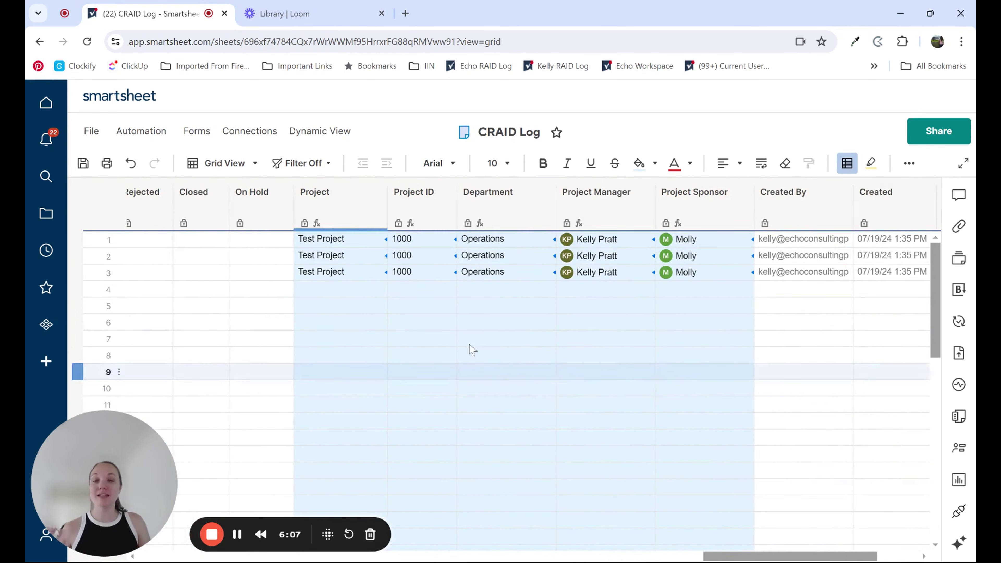